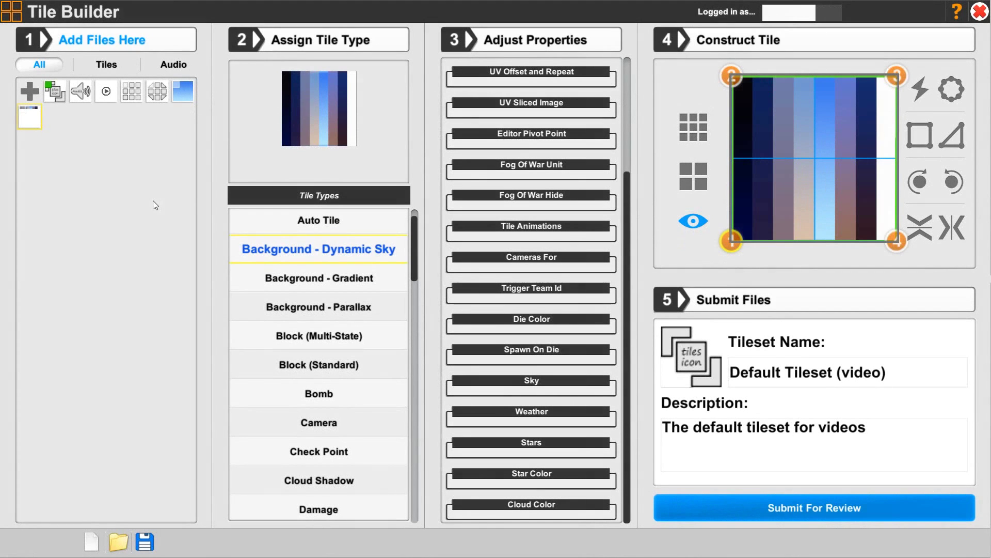
Browse to default tileset > background gradient sky and preview thumbnail.png and gradientSky000.png
left_click(30, 91)
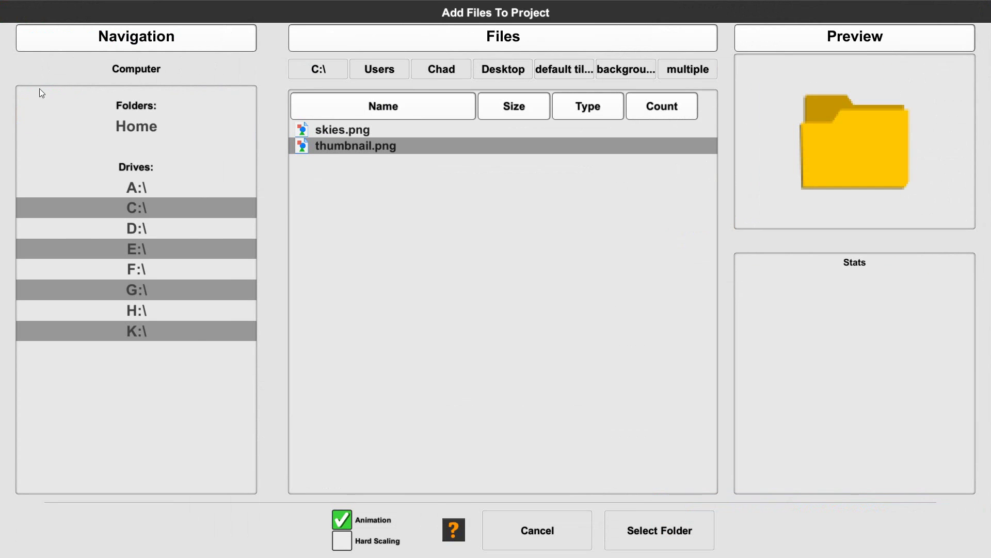
left_click(636, 73)
left_click(635, 68)
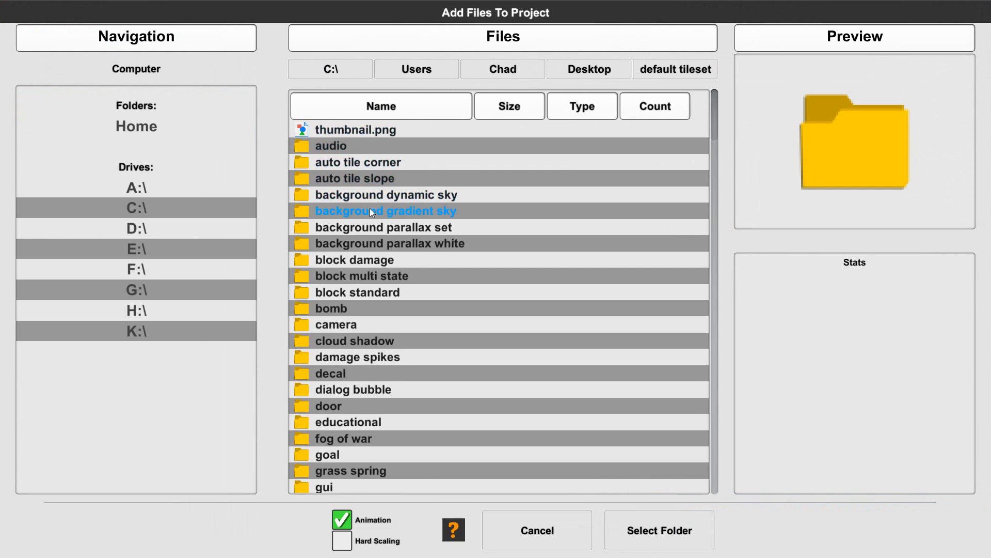
left_click(420, 209)
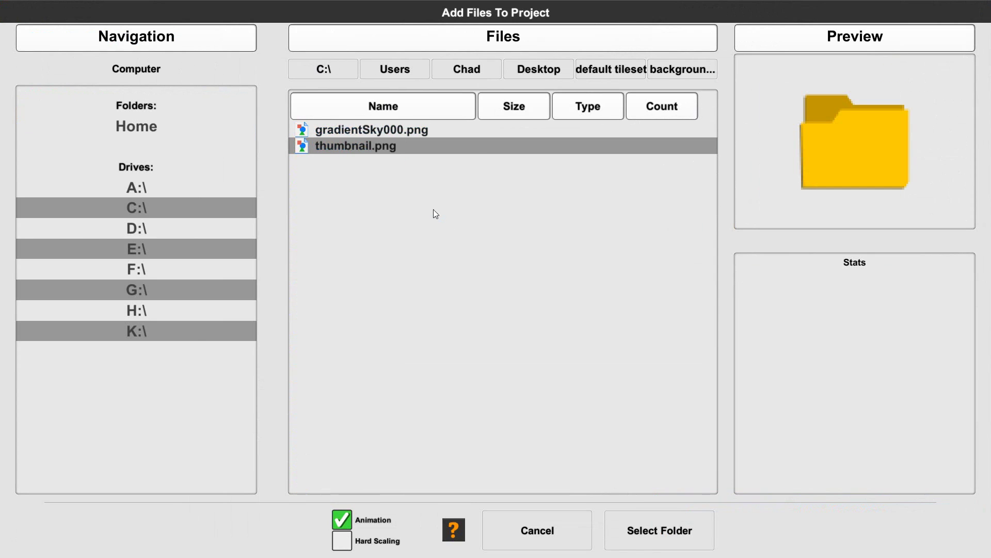
left_click(475, 146)
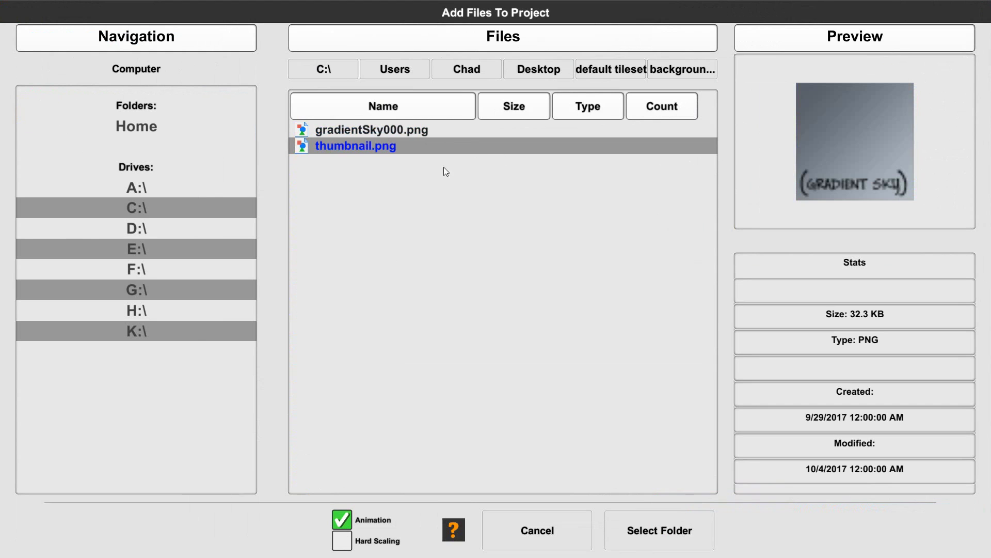
left_click(336, 132)
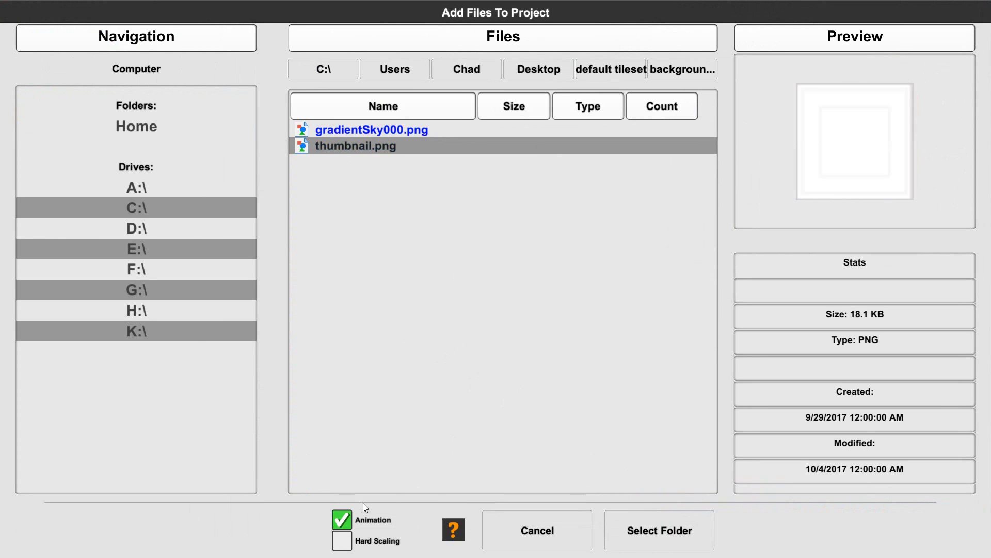
Import the folder's images and assign the gradient sky image the Background - Gradient tile type
left_click(674, 527)
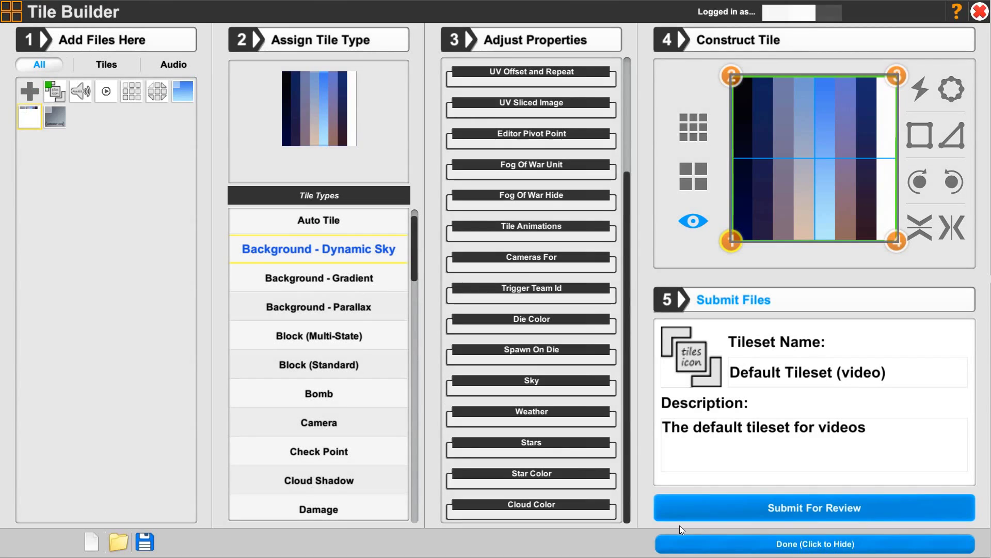
left_click(55, 117)
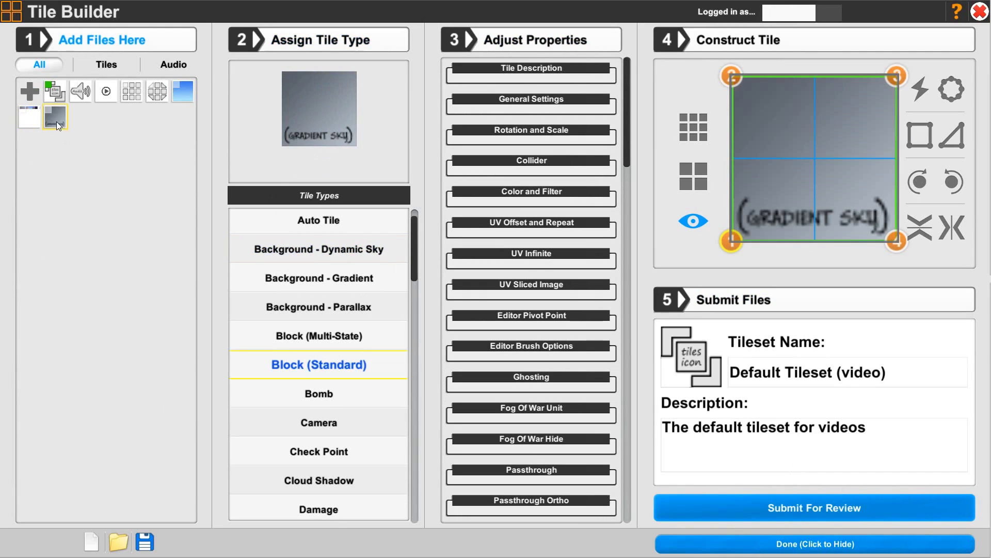
left_click(343, 282)
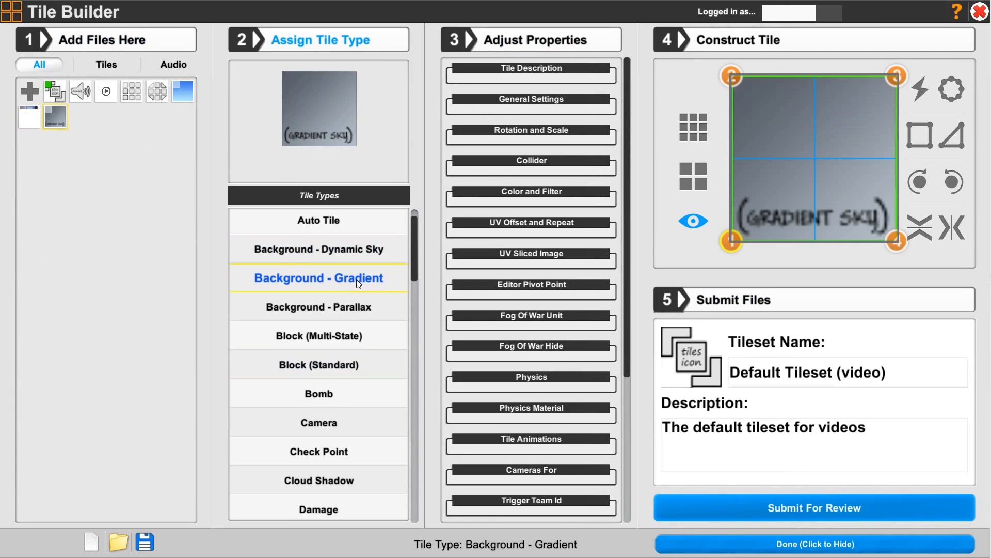
left_click(475, 70)
Enter 'Gradient sky' as the tile name and 'Gradient sky color' as its description
left_click(470, 112)
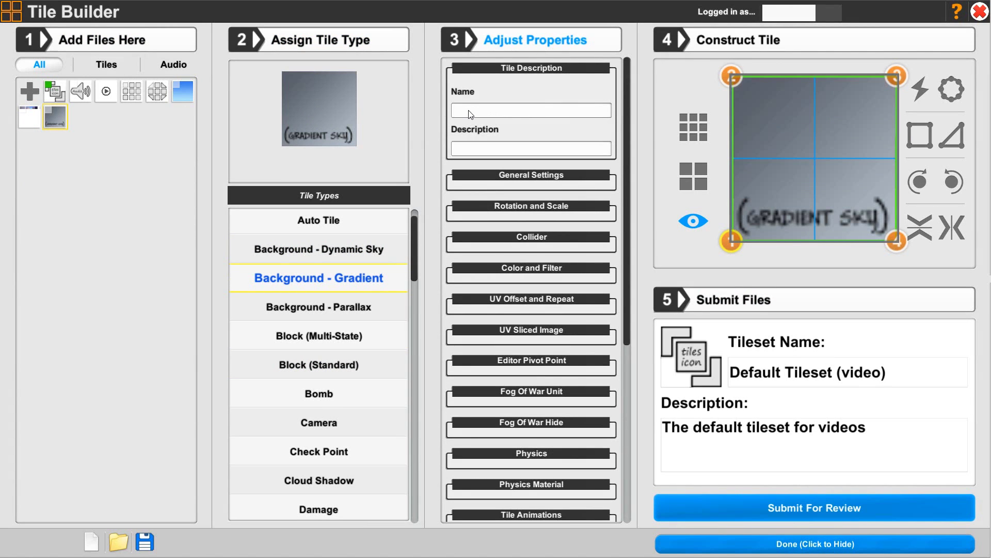
type("Gradient sky")
key("Tab")
type("gra")
key("BackSpace")
key("BackSpace")
key("BackSpace")
type("Gradient sky color")
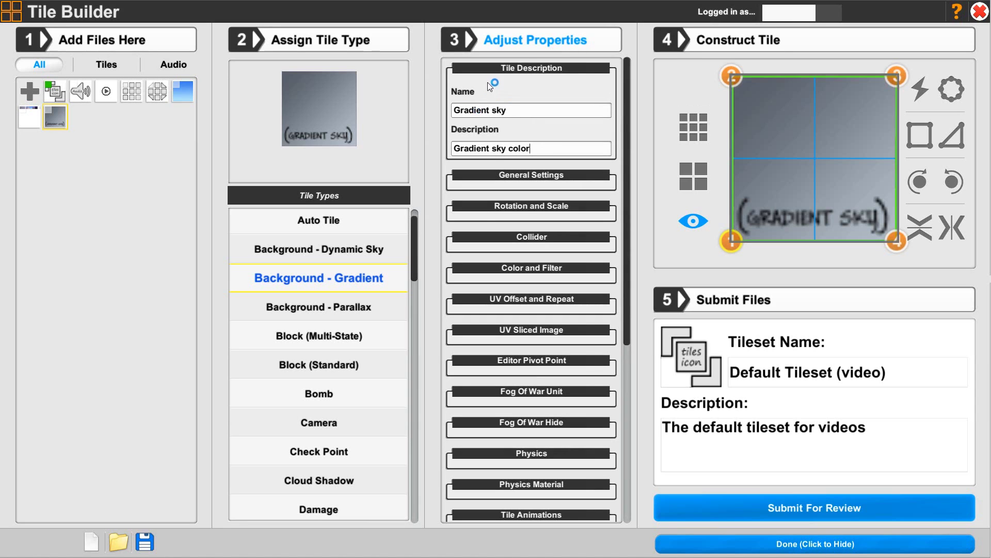
left_click(523, 69)
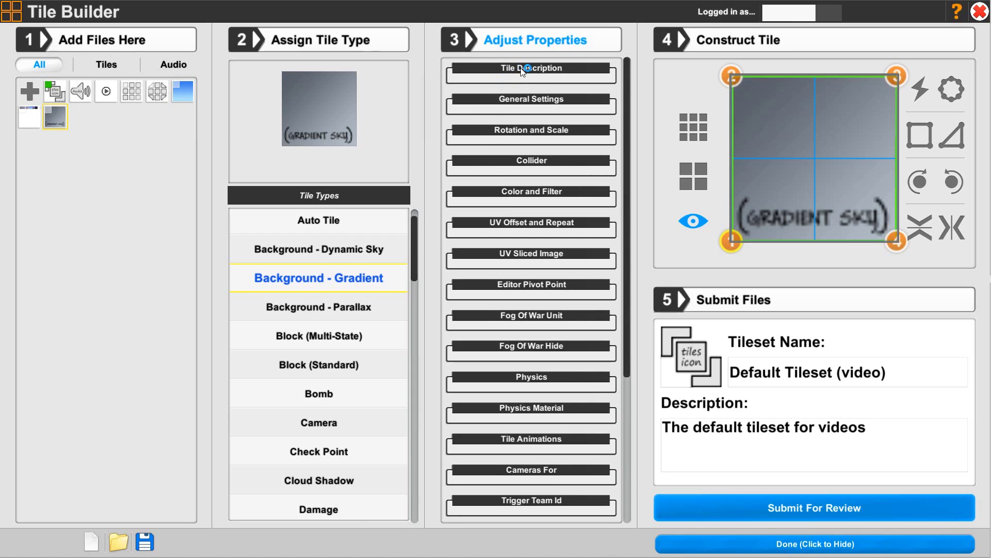
In General Settings, make the tile invisible in game and set image offset to -5
left_click(522, 96)
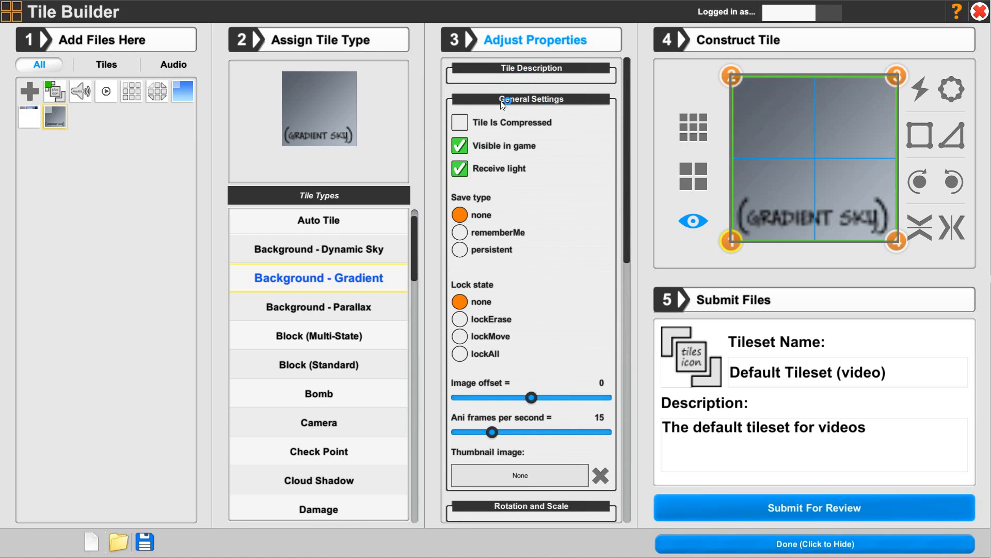
left_click(460, 147)
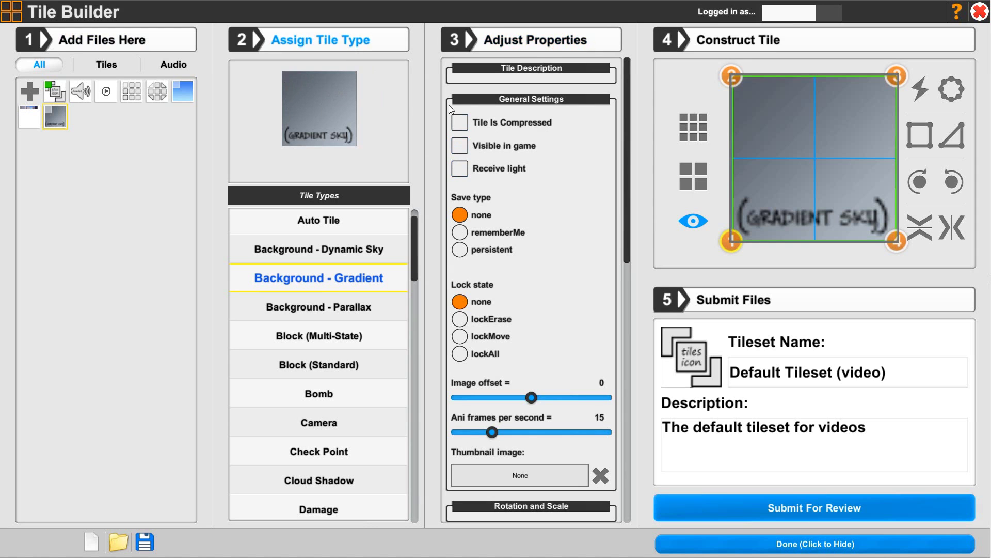
scroll(626, 262, "down", 1)
left_click_drag(626, 262, 626, 356)
left_click(463, 189)
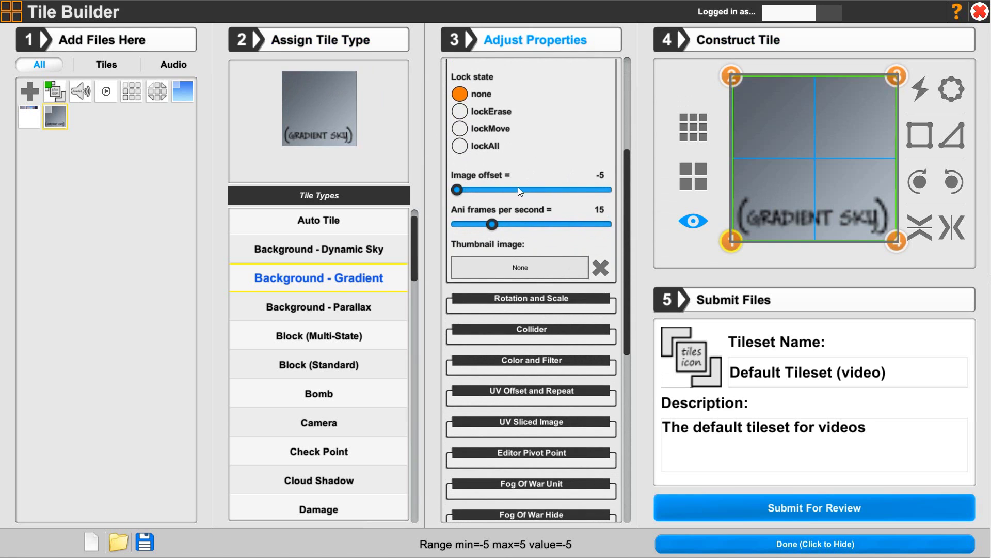
Choose thumbnail as the thumbnail image and turn off the collider and collider when holding
left_click(514, 265)
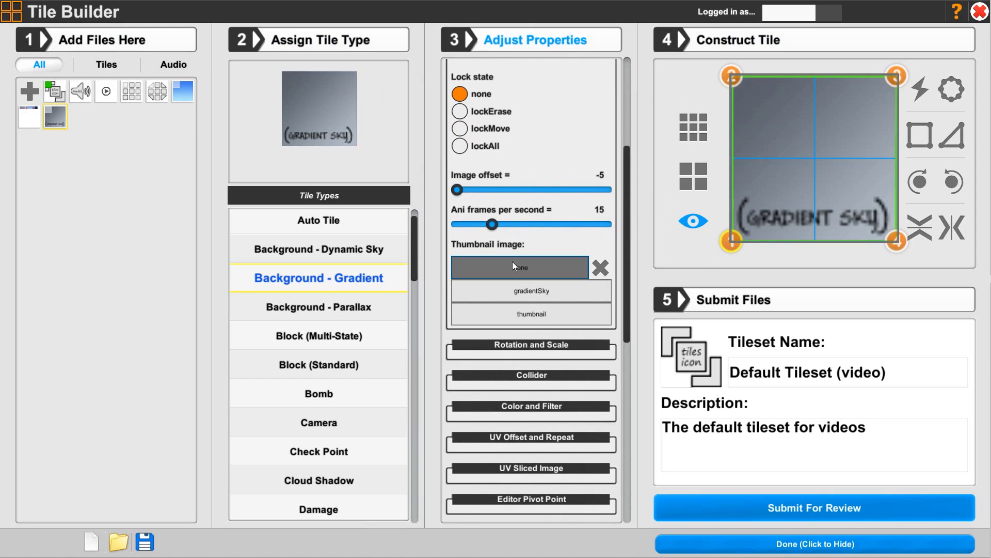
left_click(535, 316)
left_click(517, 329)
left_click(459, 353)
left_click(459, 399)
left_click(532, 329)
left_click_drag(626, 307, 627, 218)
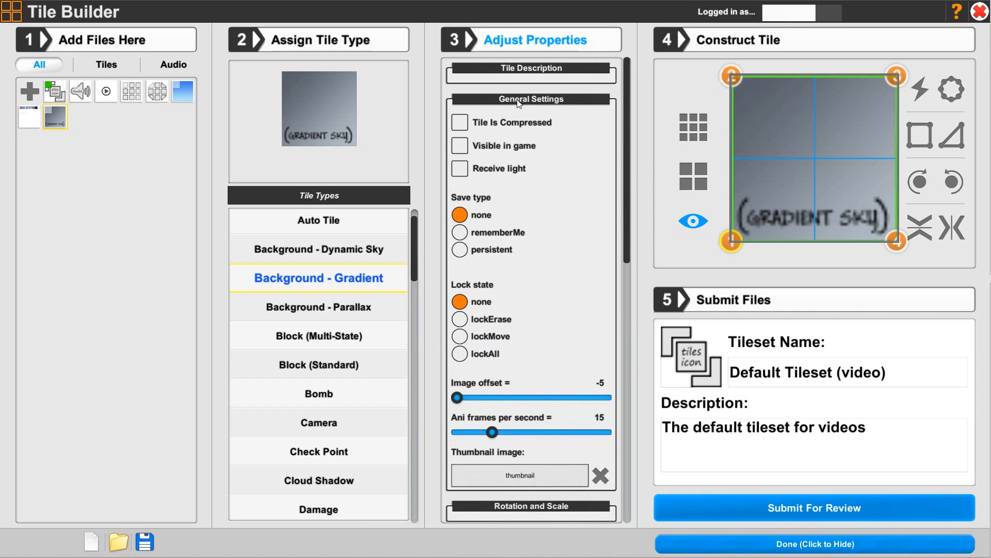
left_click(519, 103)
Scroll the Adjust Properties panel down until the Gradient Settings header is visible
left_click_drag(624, 178, 627, 227)
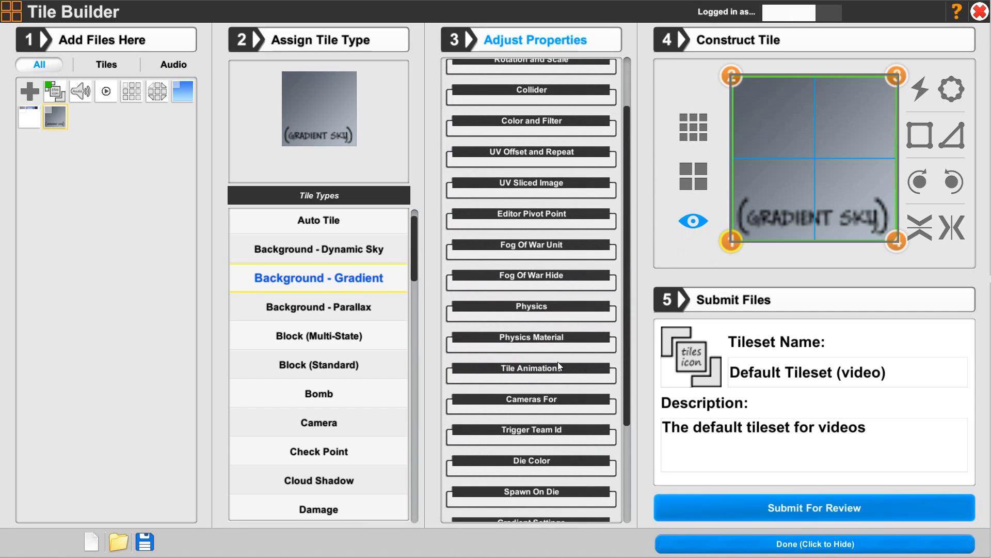
left_click_drag(629, 244, 626, 347)
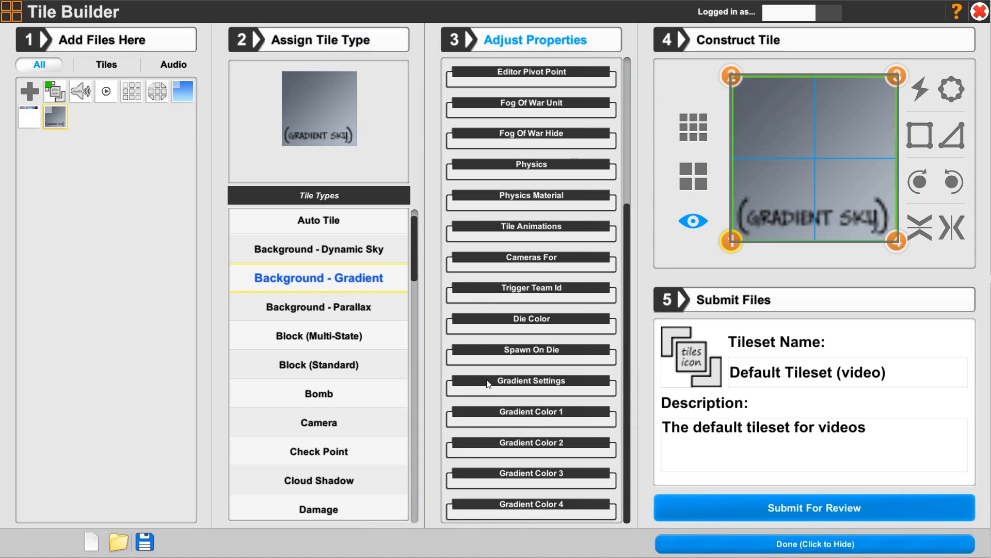
Expand Gradient Settings and try Shader Id 12 and 2 before returning it to 0
left_click(472, 384)
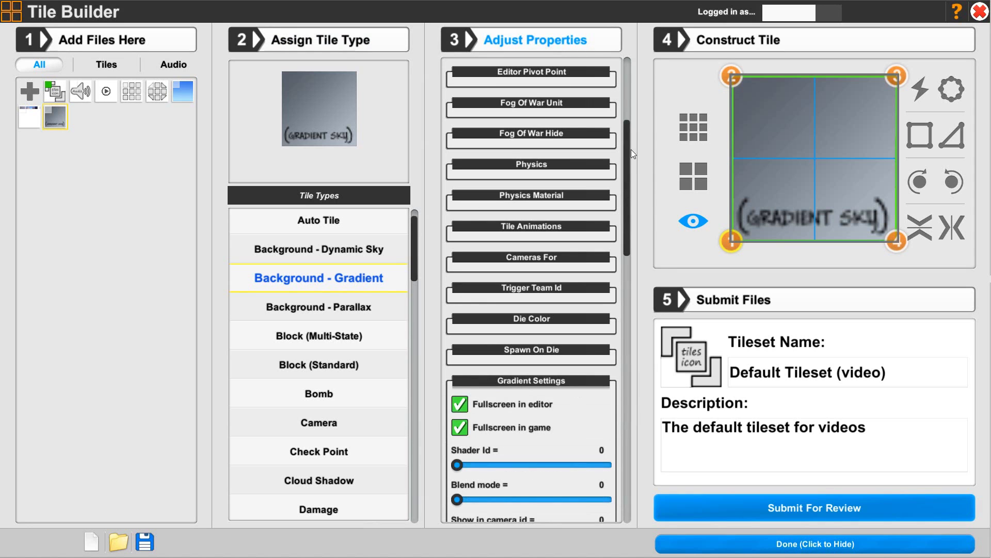
left_click_drag(627, 173, 621, 260)
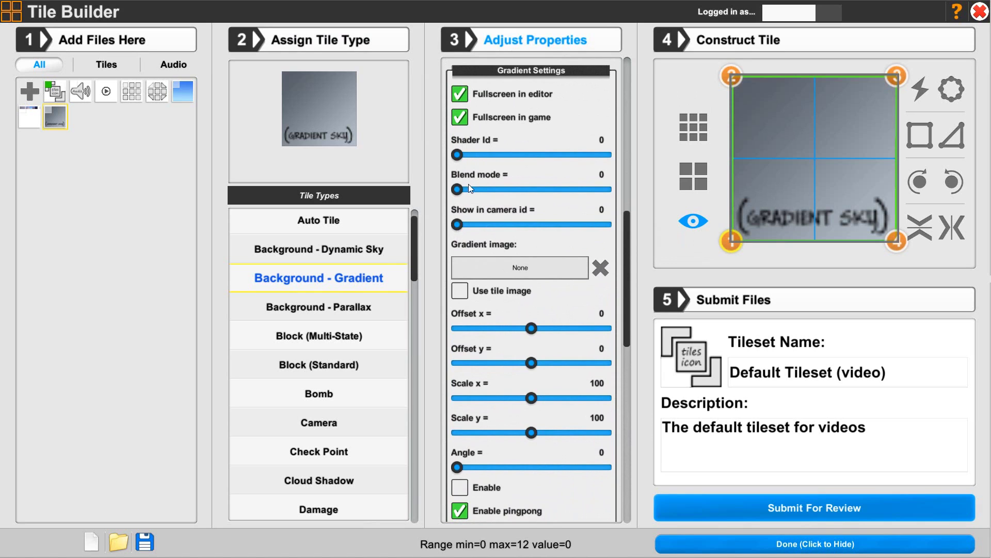
left_click_drag(457, 155, 458, 190)
left_click_drag(461, 158, 485, 156)
left_click_drag(484, 156, 455, 162)
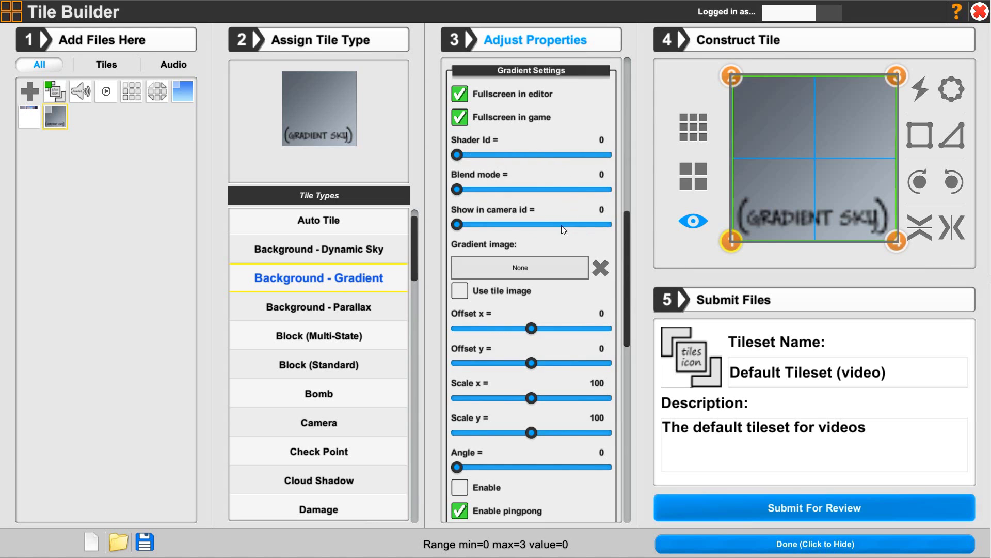
scroll(627, 272, "down", 1)
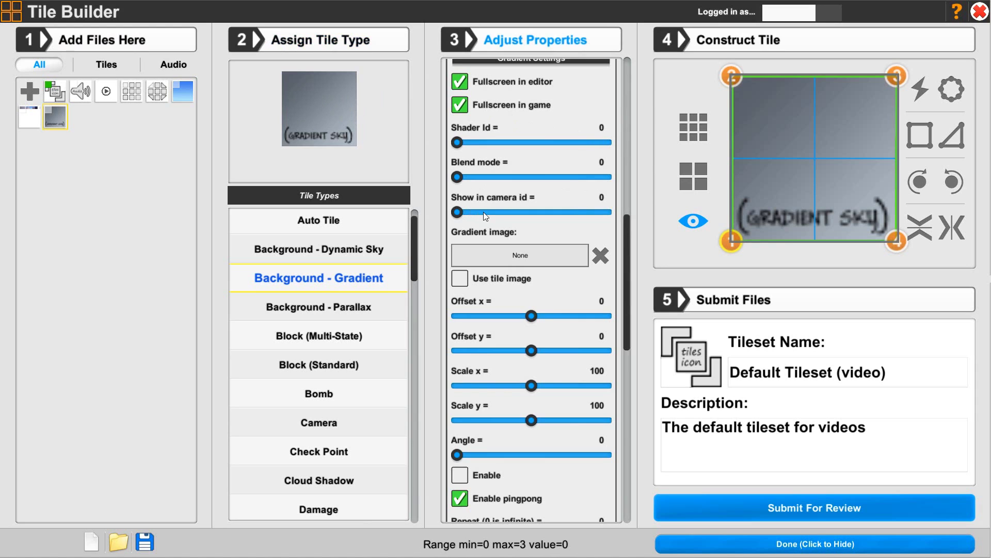
Pick gradientSky from the Gradient image dropdown
left_click(532, 255)
left_click(532, 279)
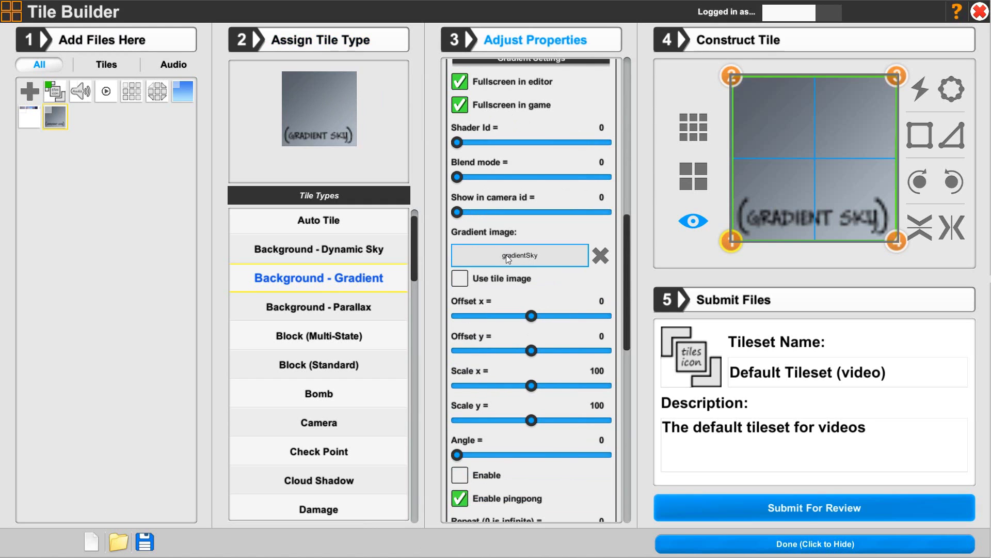
left_click_drag(626, 258, 627, 292)
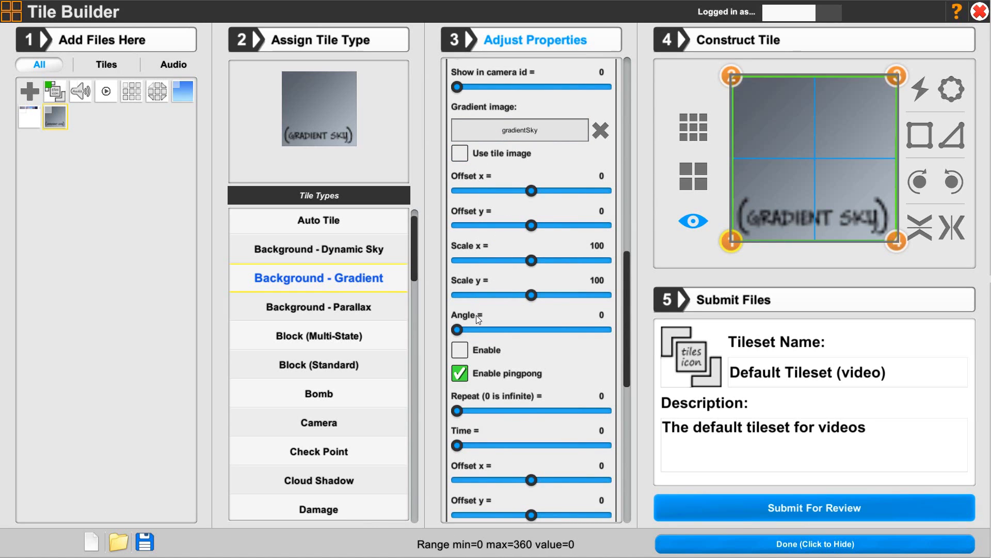
Scroll past the gradient animation settings to reveal the Gradient Color 1–4 headers
scroll(622, 339, "down", 10)
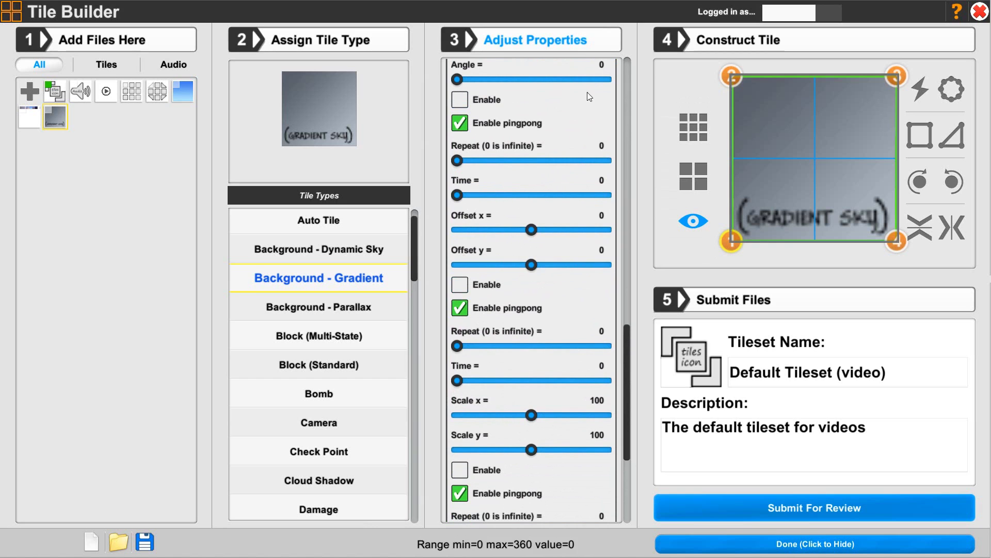
scroll(626, 356, "down", 1)
left_click_drag(627, 373, 629, 421)
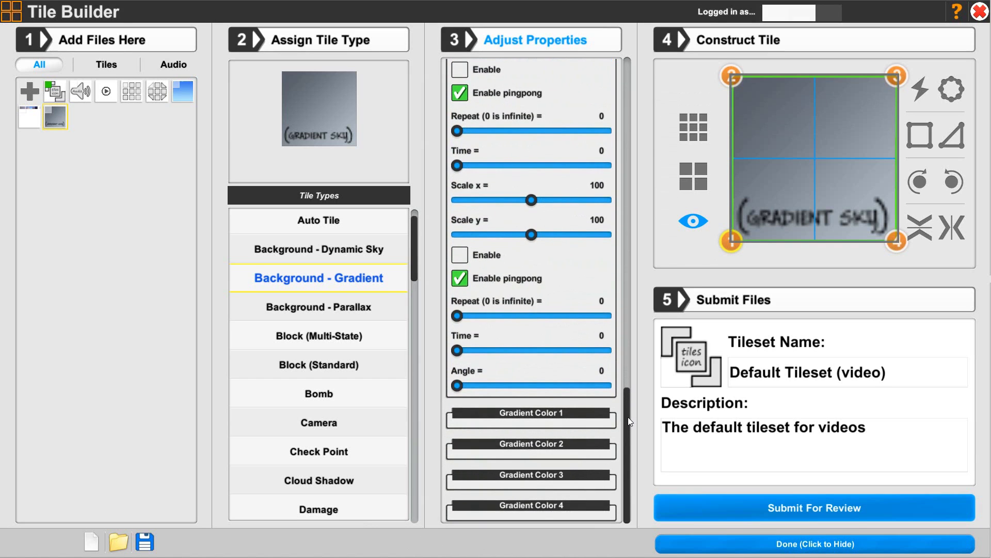